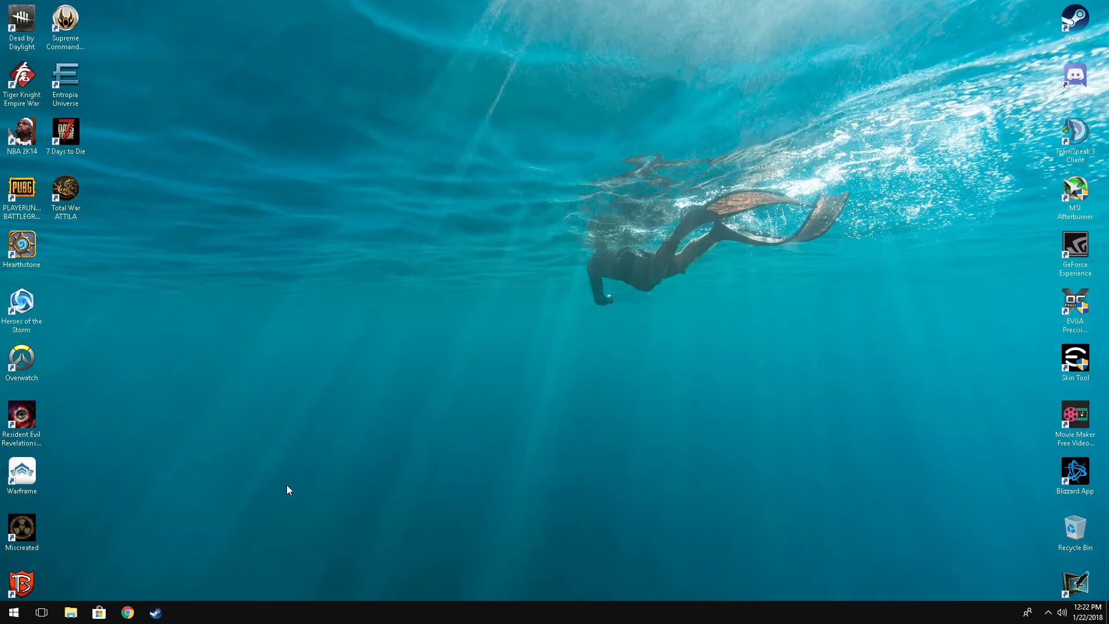
# Step: Launch Task Manager from the Ctrl+Alt+Delete screen, end the Cortana background process, and open File Explorer
pyautogui.hotkey('ctrl', 'alt', 'Delete')
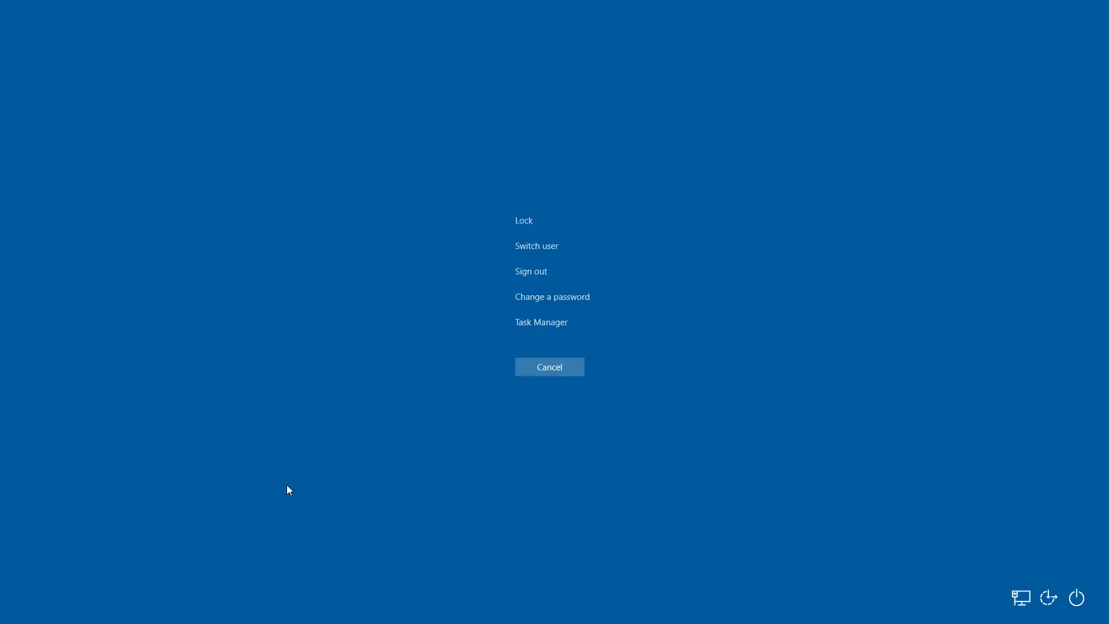
pyautogui.click(545, 323)
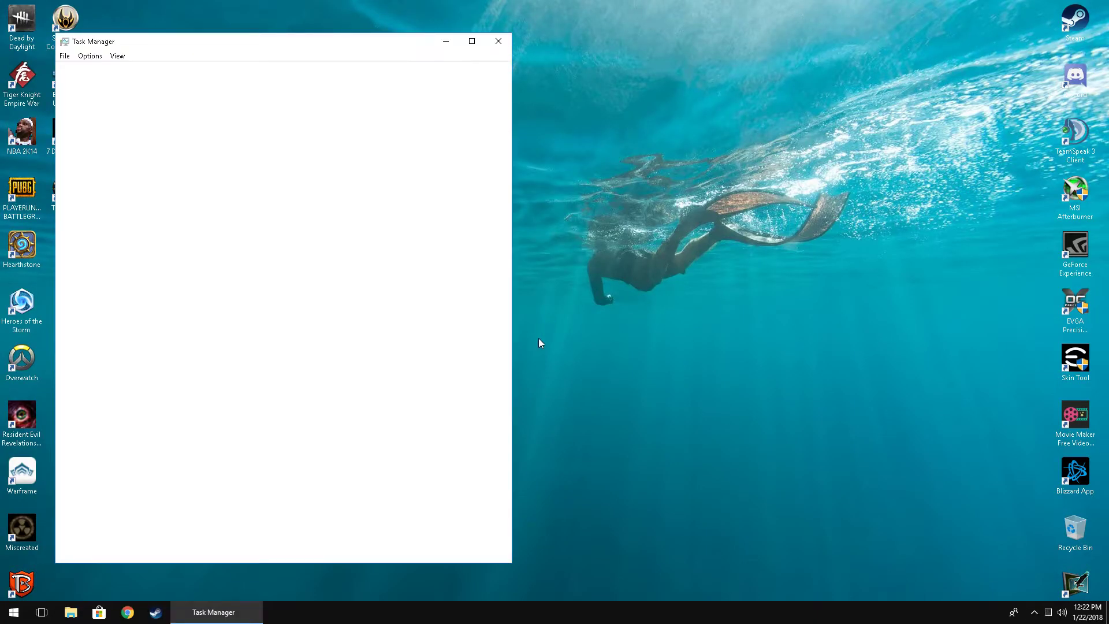
pyautogui.scroll(-3, 173, 269)
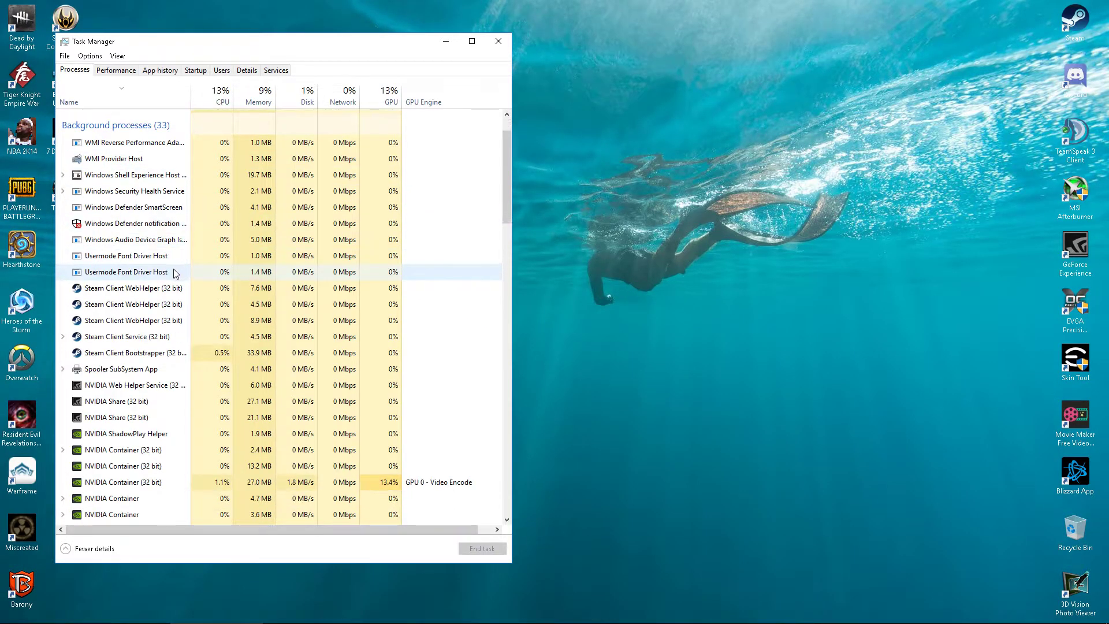
pyautogui.scroll(-2, 167, 278)
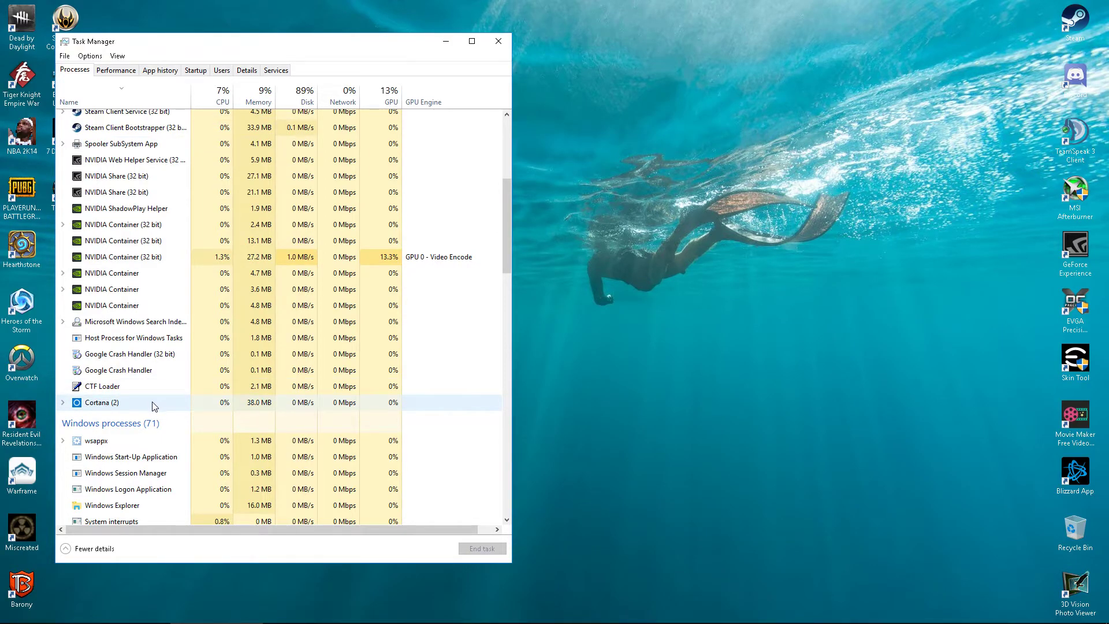
pyautogui.rightClick(155, 406)
pyautogui.click(193, 436)
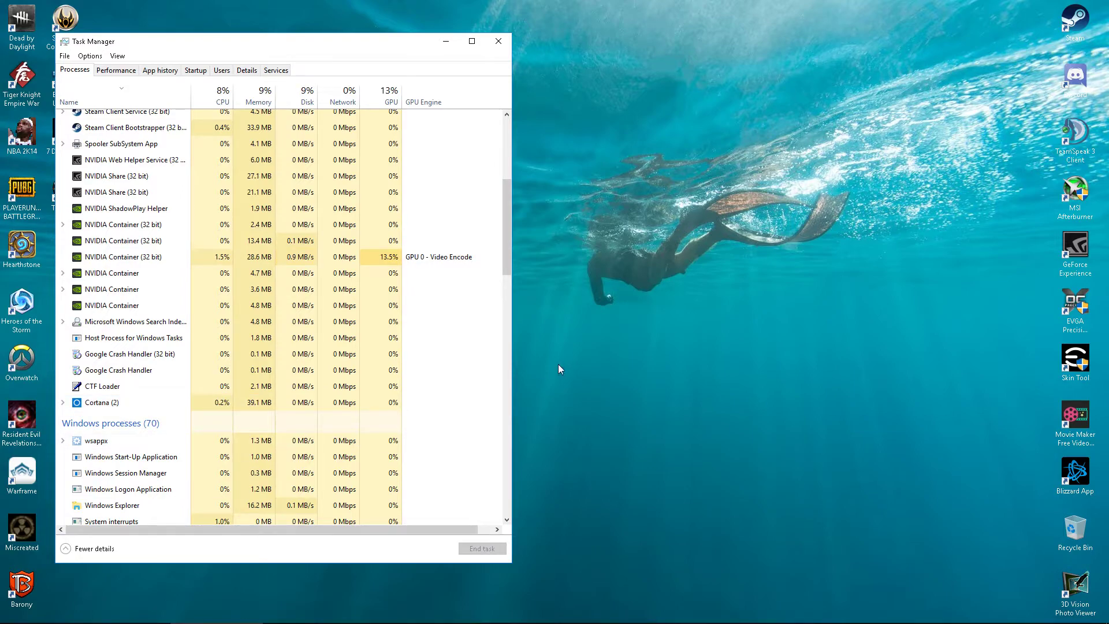
pyautogui.moveTo(285, 603)
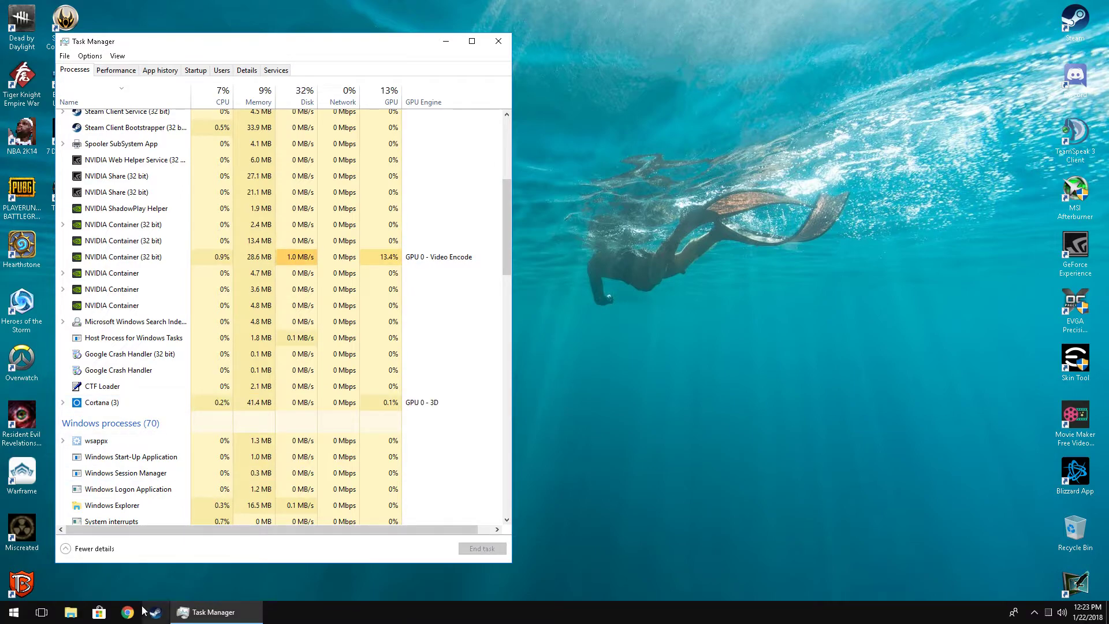
pyautogui.click(74, 612)
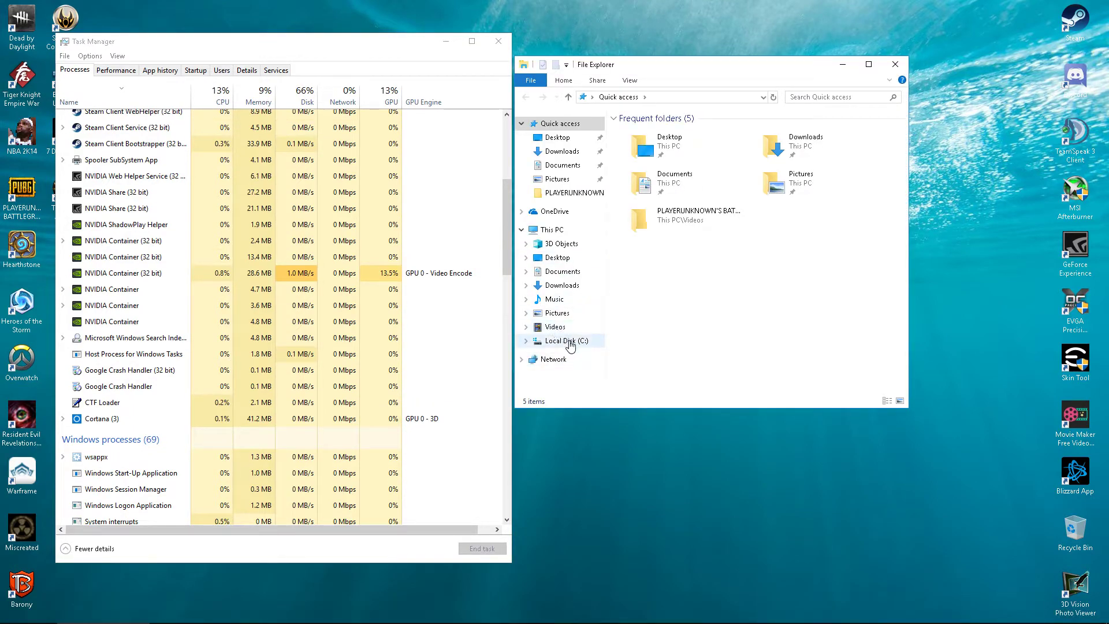
# Step: Navigate to the C:\Windows\SystemApps folder
pyautogui.click(565, 341)
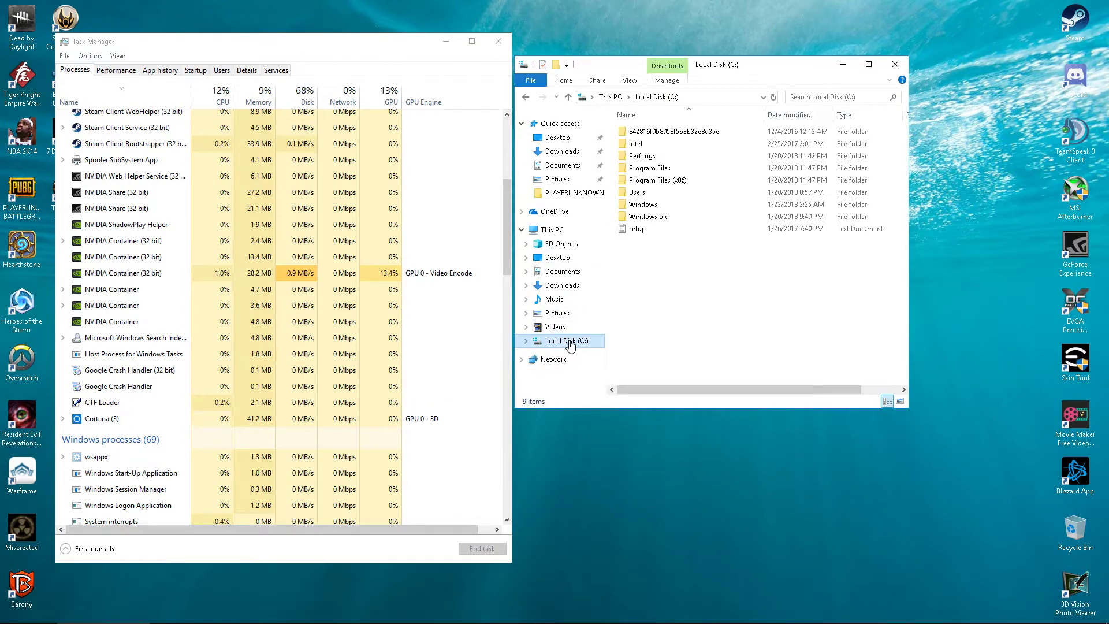
pyautogui.doubleClick(643, 205)
pyautogui.scroll(-12, 658, 225)
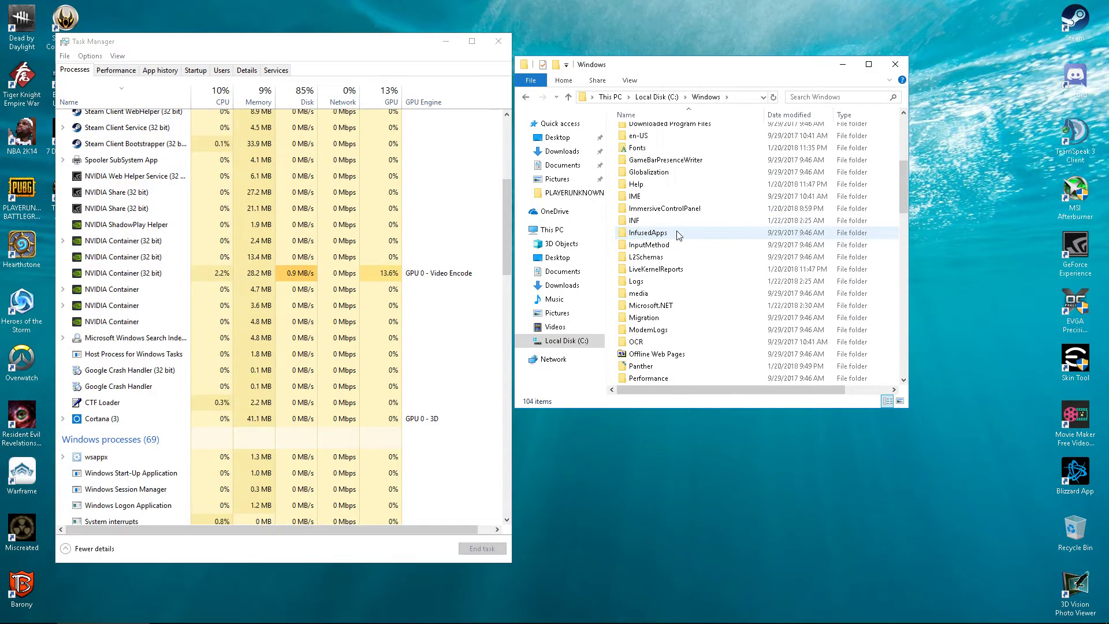
pyautogui.scroll(-4, 678, 235)
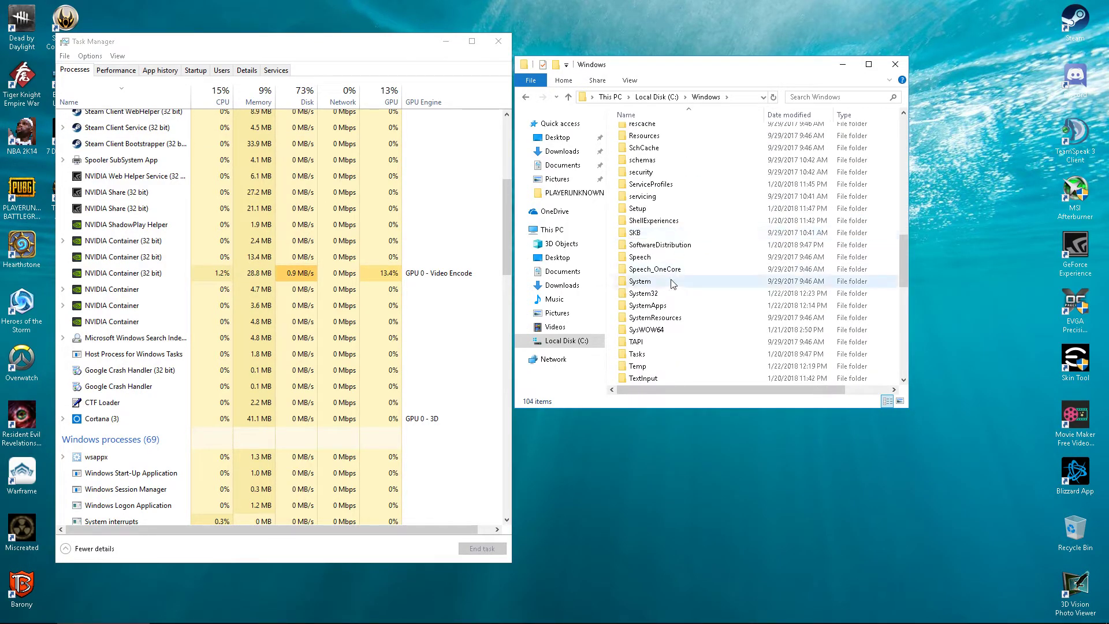
pyautogui.doubleClick(671, 306)
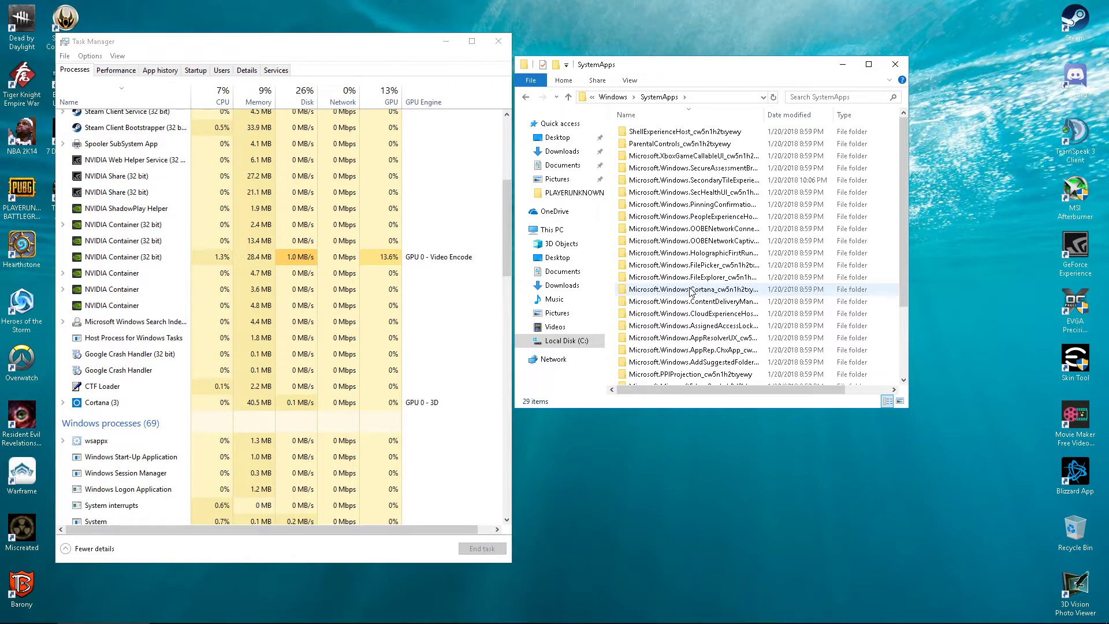
# Step: Rename the Microsoft.Windows.Cortana_cw5n1h2txyewy folder by appending 'delete' to its name
pyautogui.rightClick(672, 293)
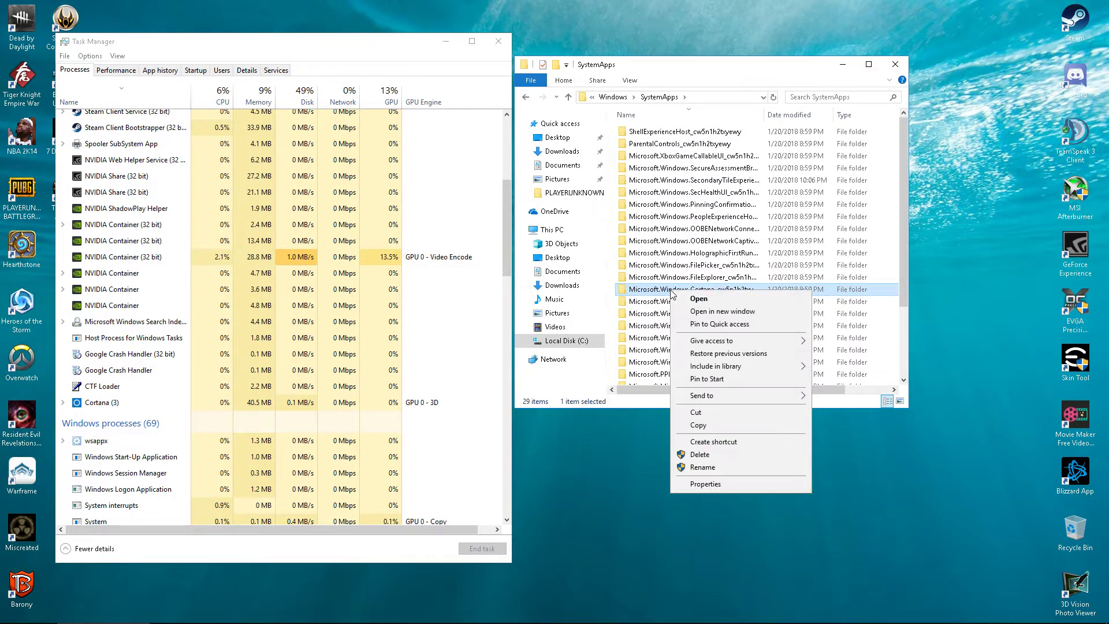
pyautogui.click(702, 467)
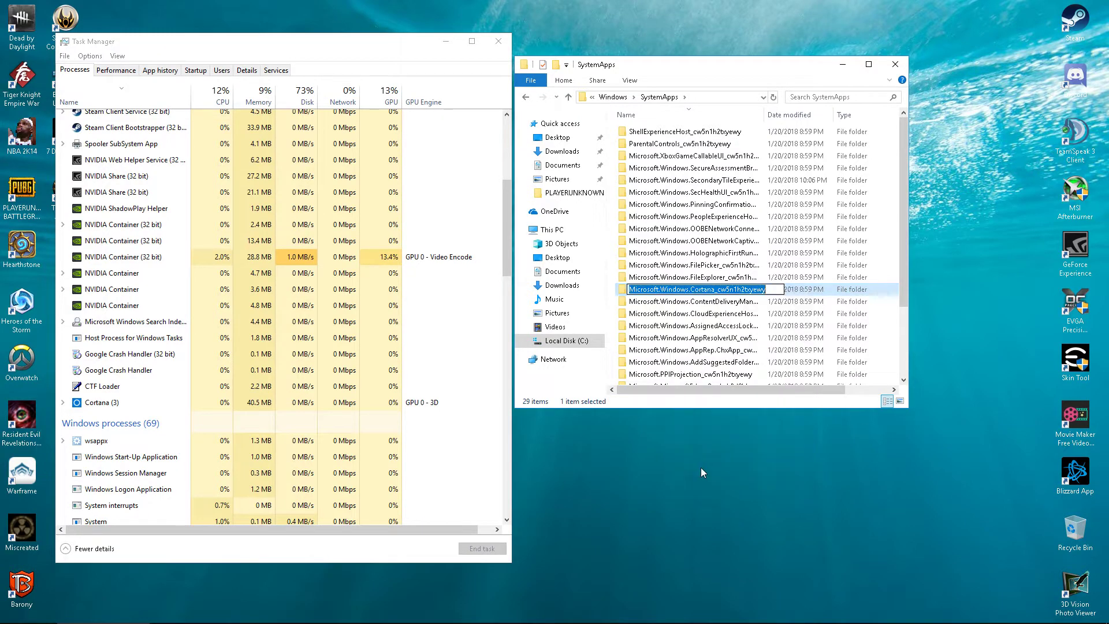
pyautogui.click(770, 290)
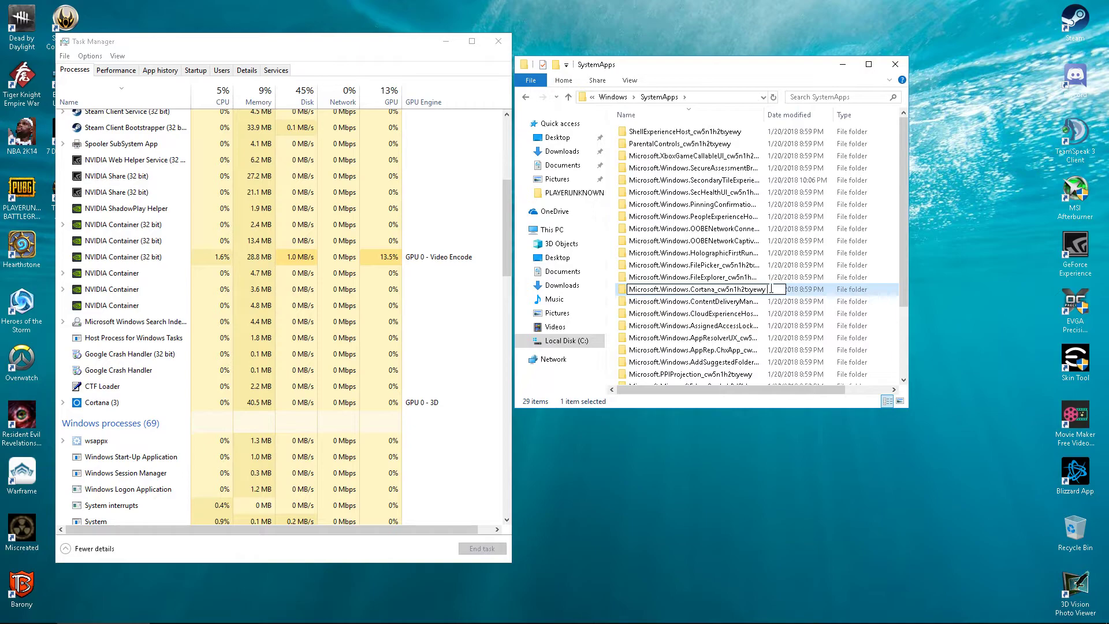
pyautogui.write('delete')
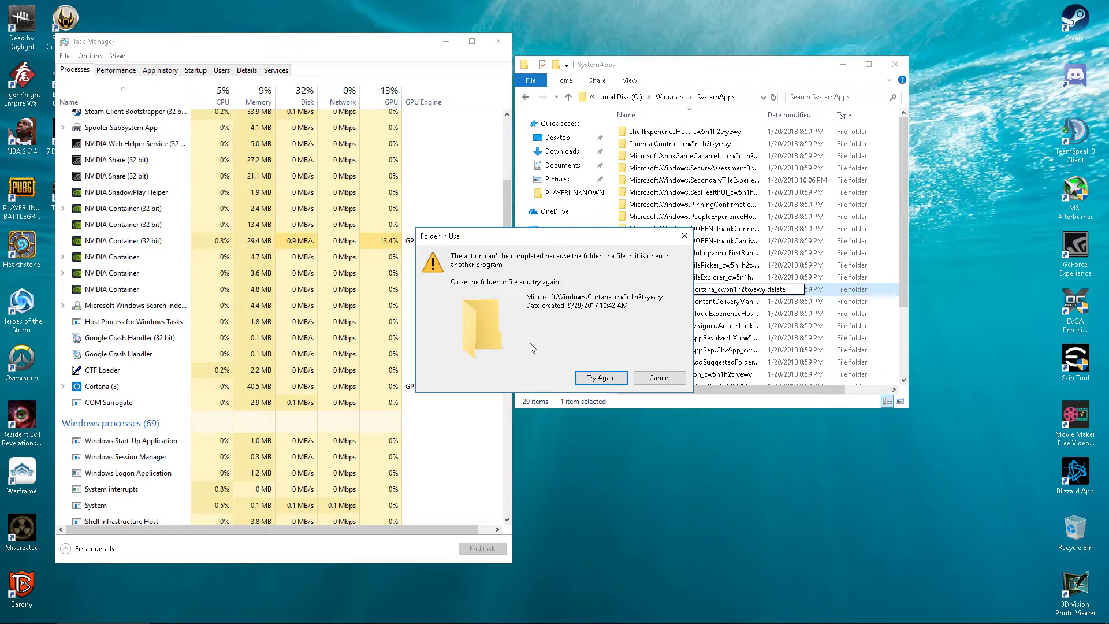
# Step: End the running Cortana process in Task Manager, then retry the Folder In Use rename
pyautogui.click(611, 378)
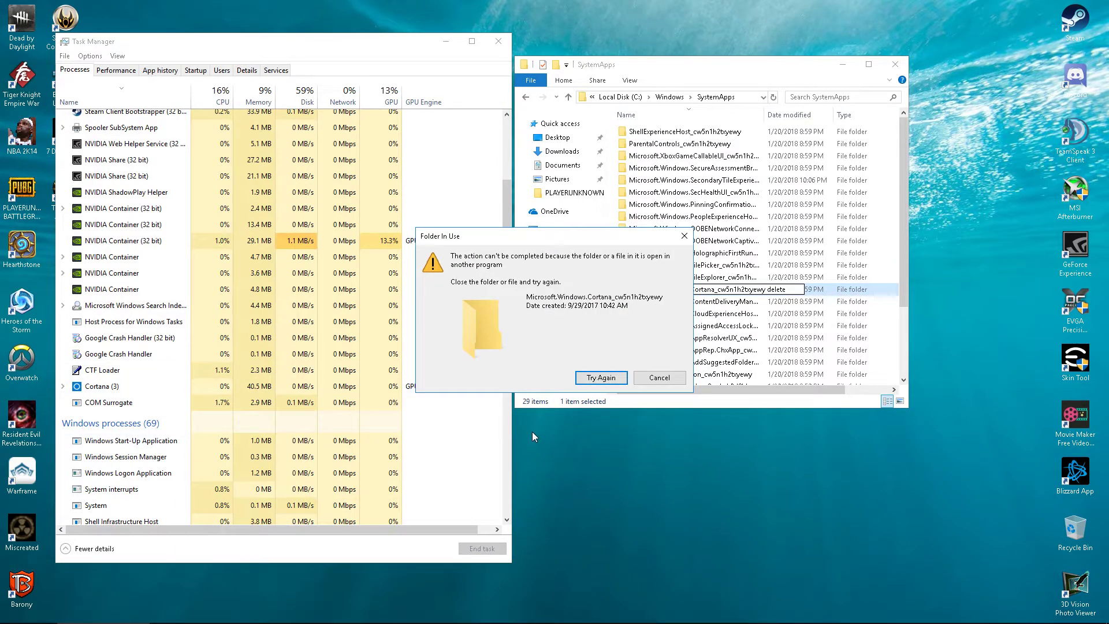
pyautogui.click(456, 413)
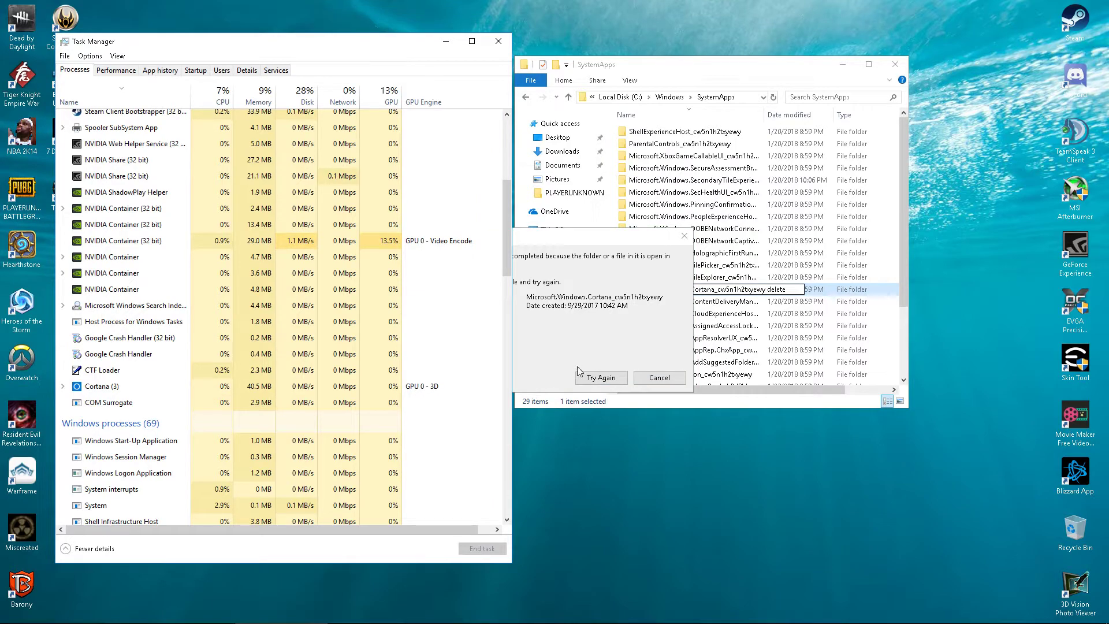
pyautogui.rightClick(116, 388)
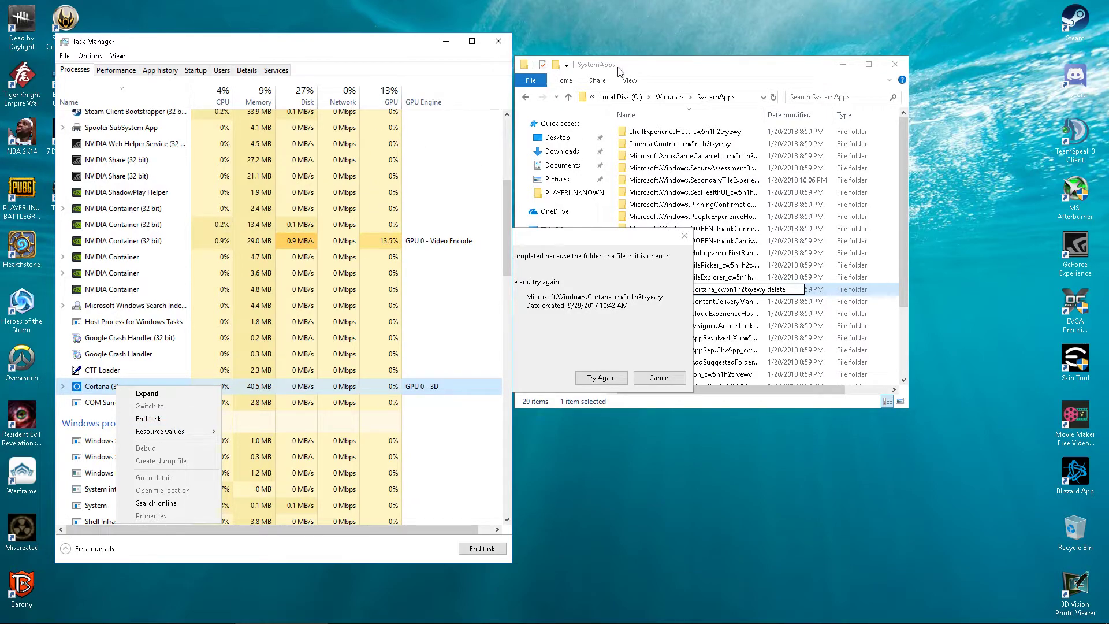
pyautogui.moveTo(599, 239); pyautogui.dragTo(615, 280)
pyautogui.click(165, 386)
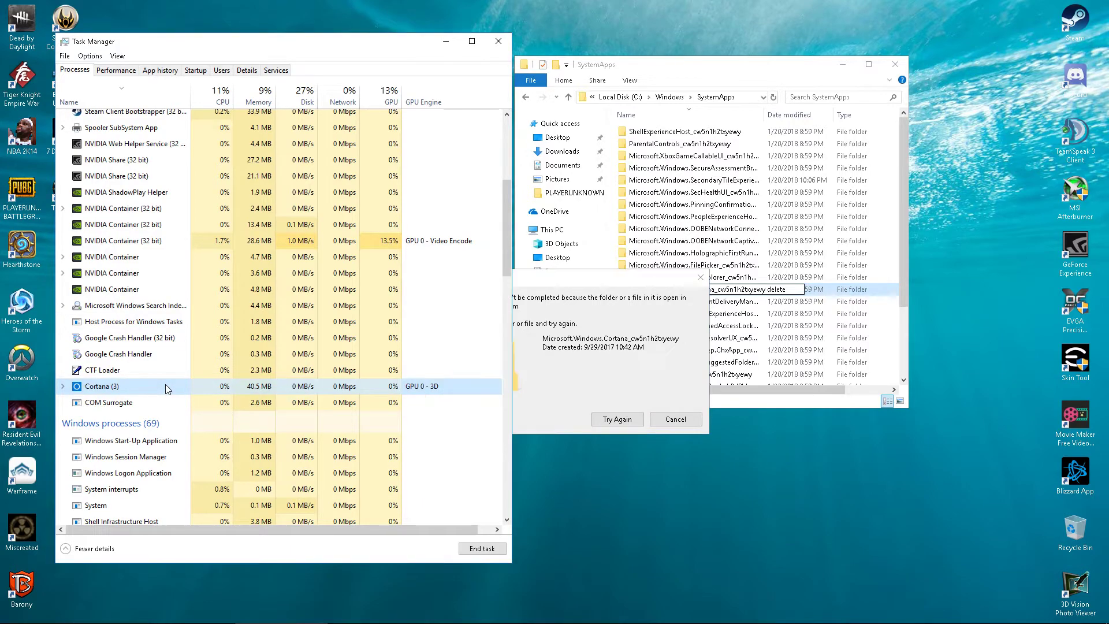
pyautogui.rightClick(165, 386)
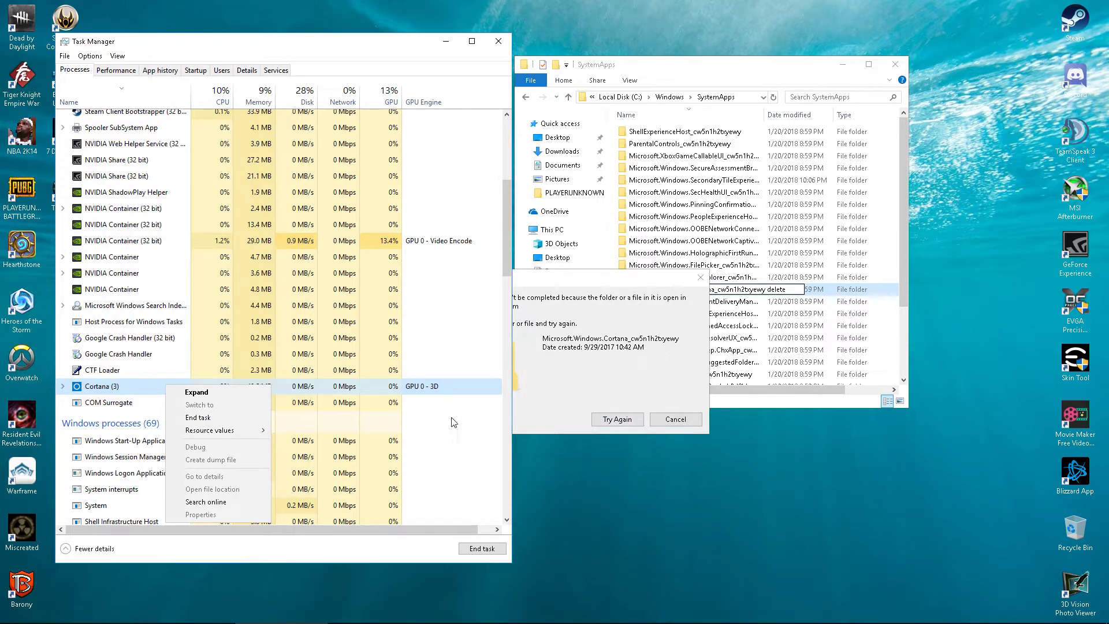
pyautogui.click(223, 417)
pyautogui.click(621, 419)
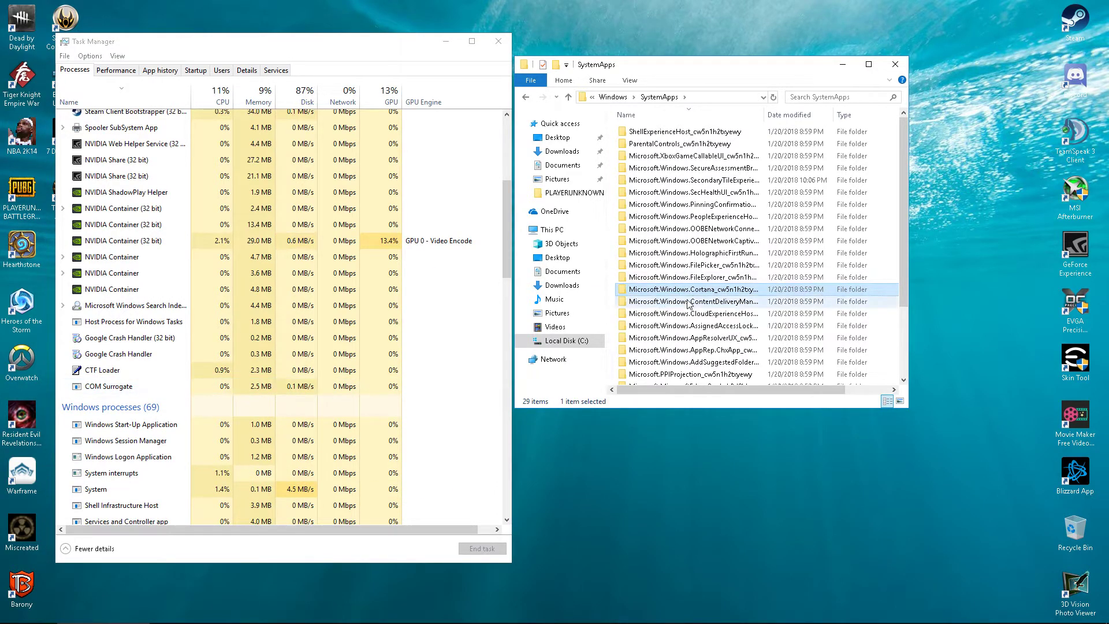
# Step: Check the Processes list for Cortana, then close Task Manager and the SystemApps window
pyautogui.moveTo(698, 293)
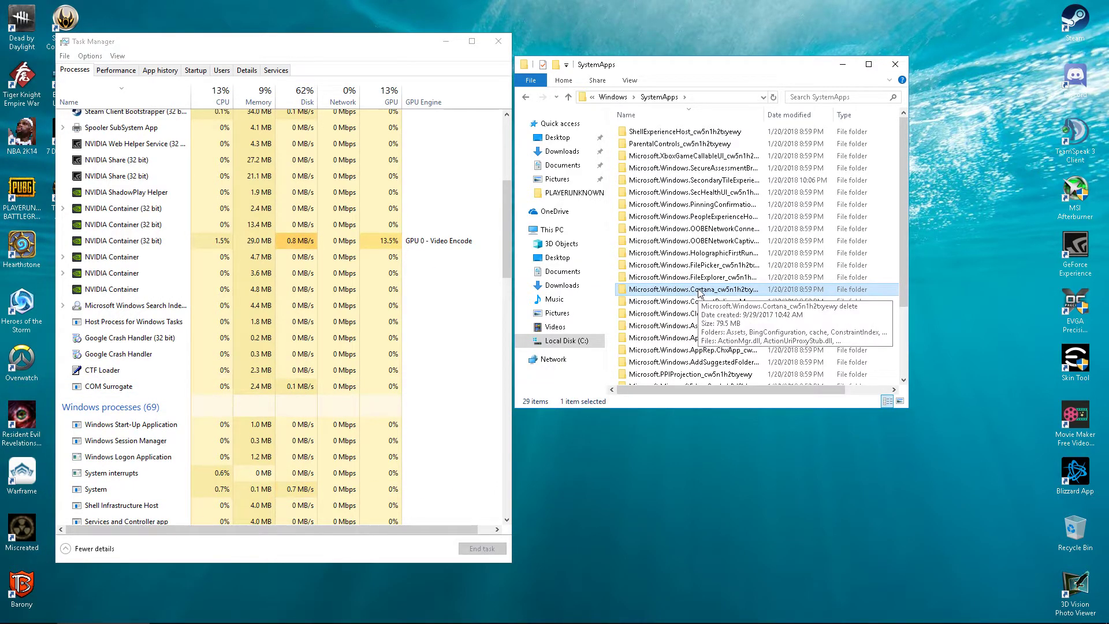
pyautogui.scroll(3, 171, 392)
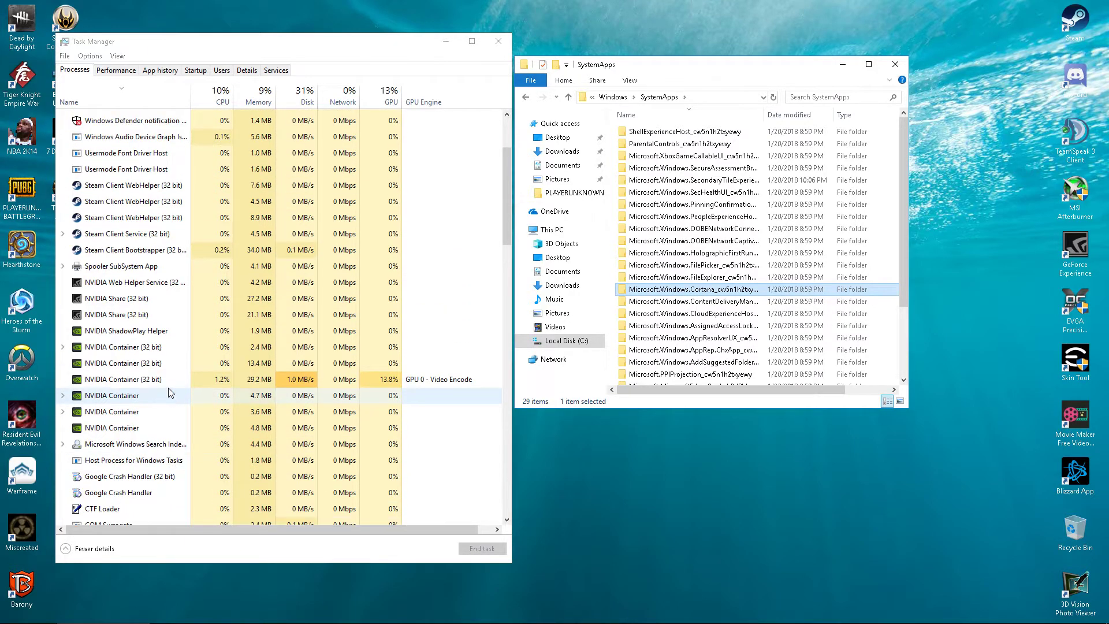
pyautogui.scroll(3, 168, 387)
pyautogui.scroll(-5, 170, 392)
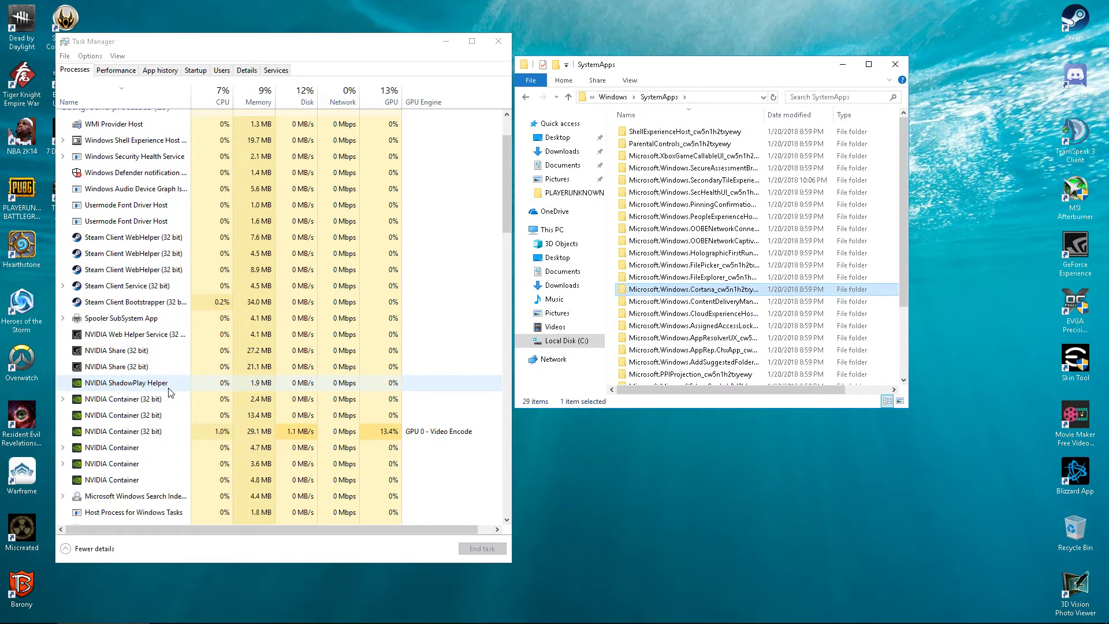
pyautogui.scroll(8, 168, 387)
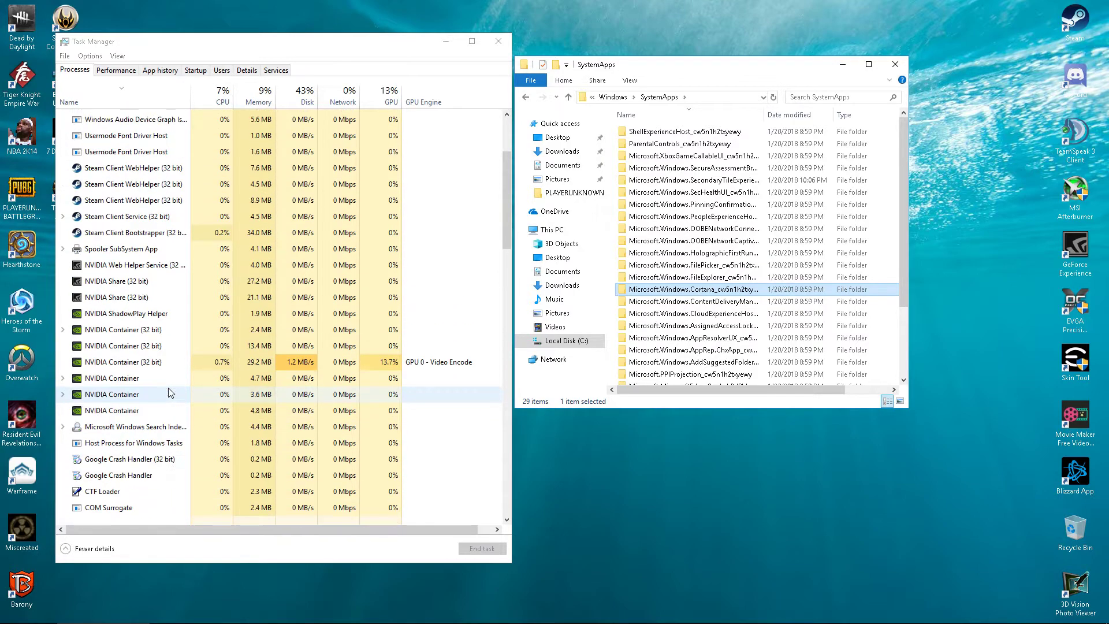
pyautogui.scroll(-1, 266, 235)
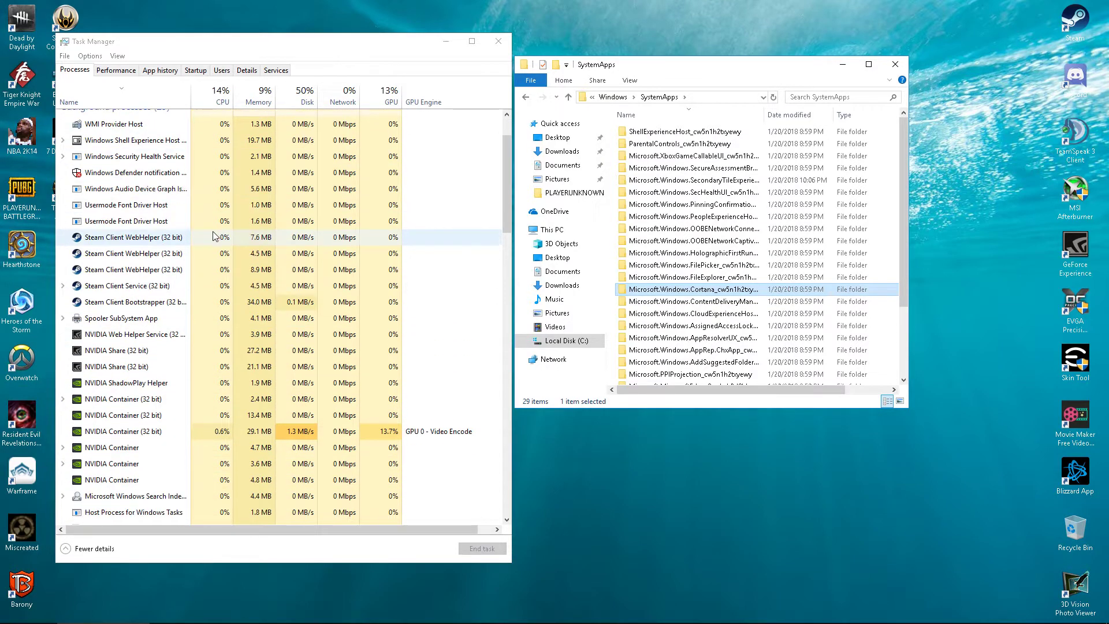
pyautogui.scroll(1, 380, 209)
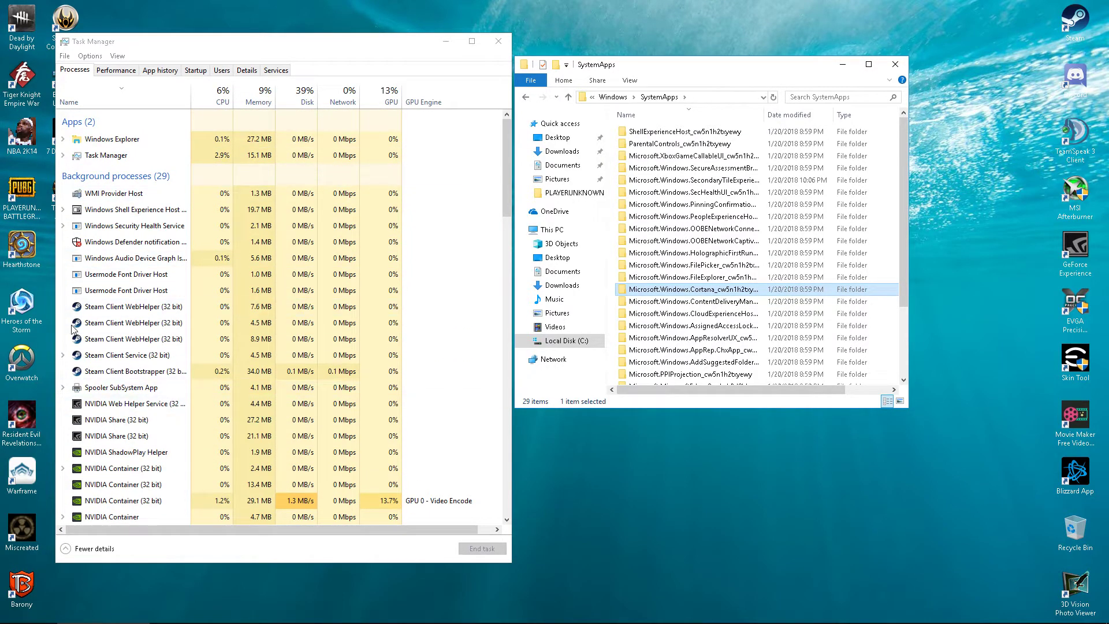
pyautogui.scroll(-3, 380, 209)
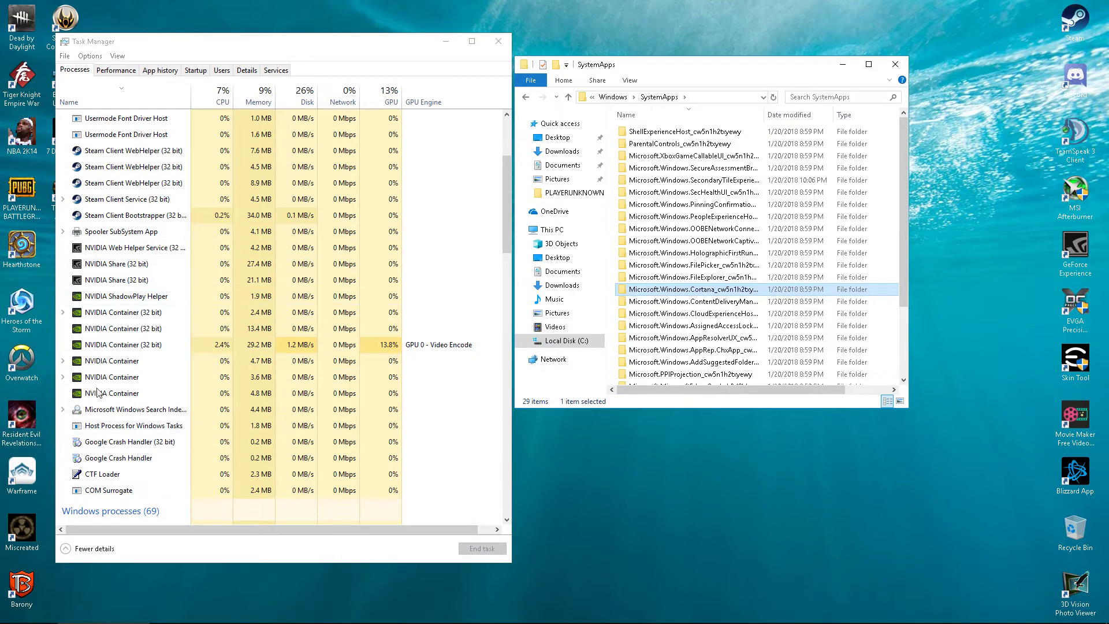
pyautogui.scroll(2, 277, 231)
pyautogui.click(498, 42)
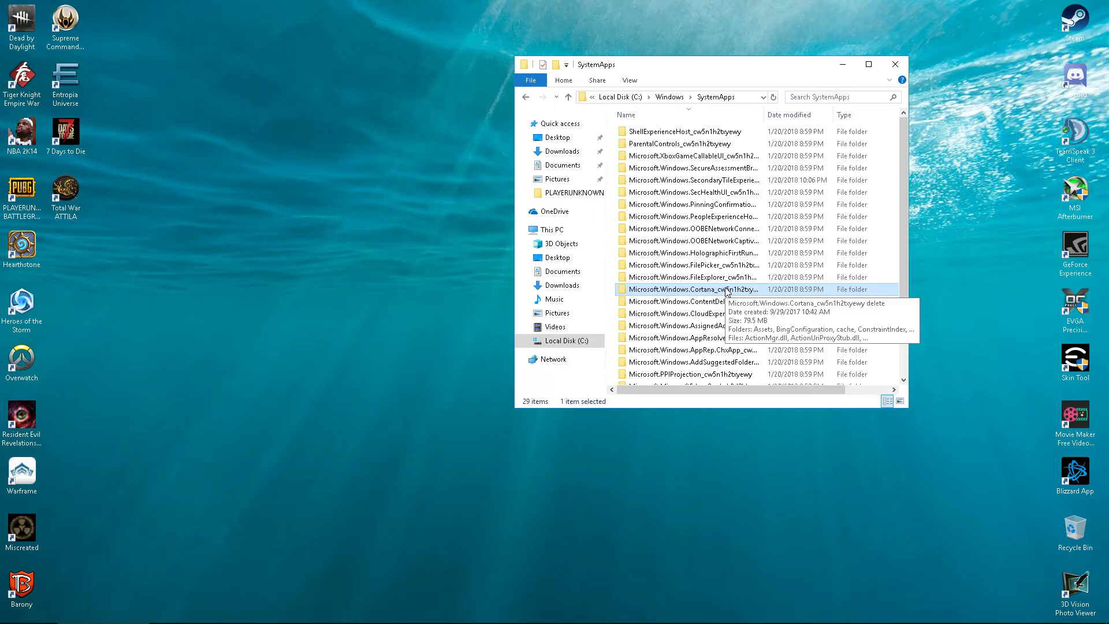
pyautogui.click(895, 64)
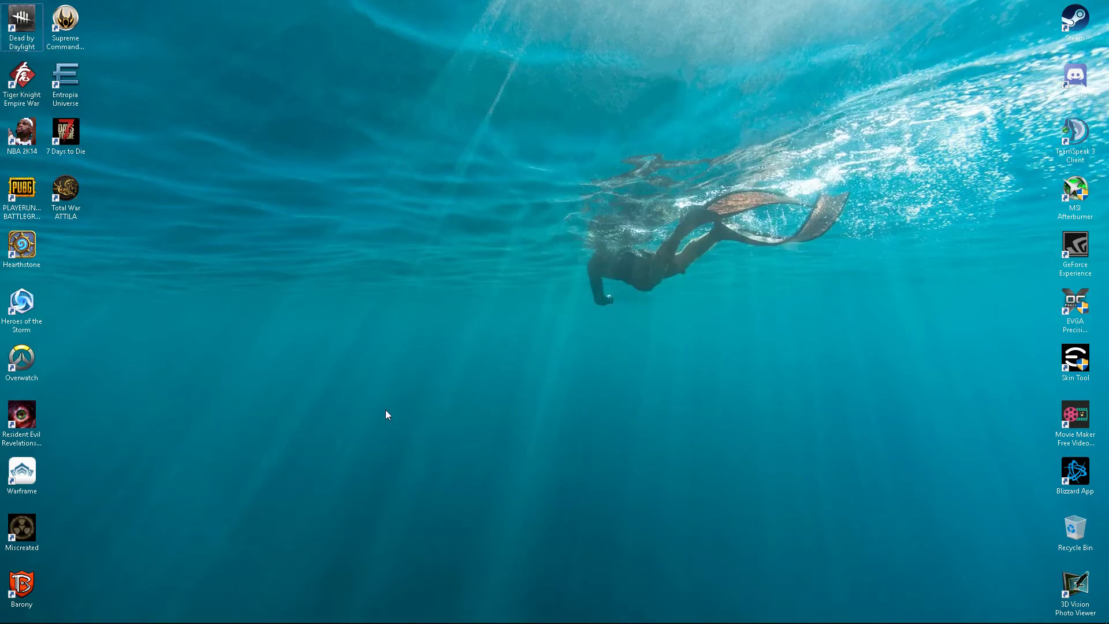
# Step: Reopen Task Manager via Ctrl+Alt+Delete, confirm Cortana is gone from the processes, and close it
pyautogui.hotkey('ctrl', 'alt', 'Delete')
pyautogui.click(527, 324)
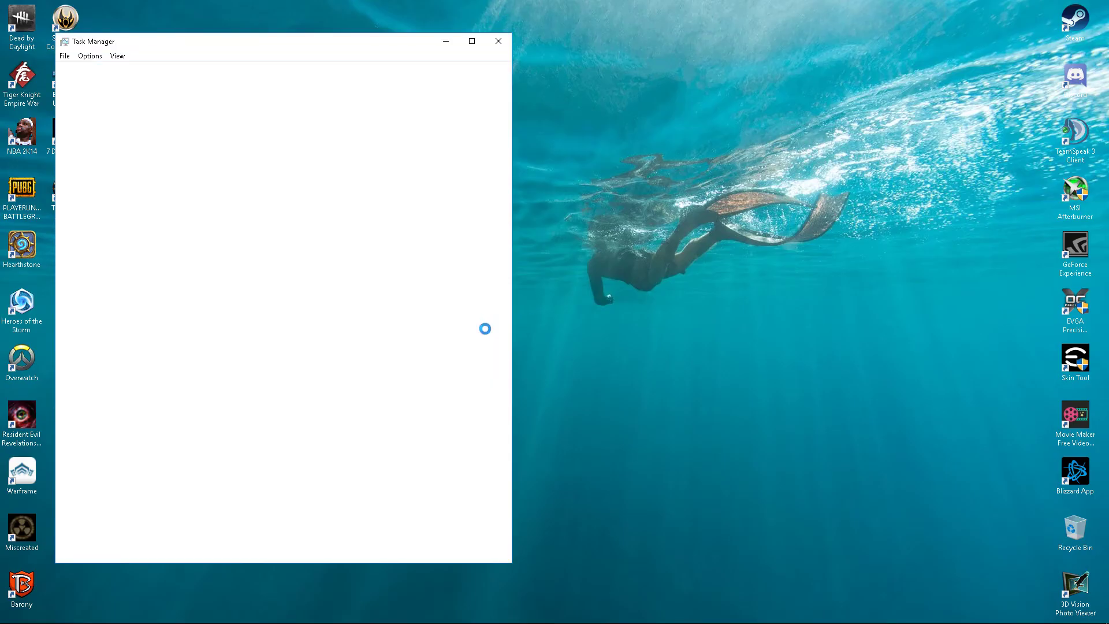
pyautogui.scroll(-5, 179, 300)
pyautogui.scroll(-2, 178, 304)
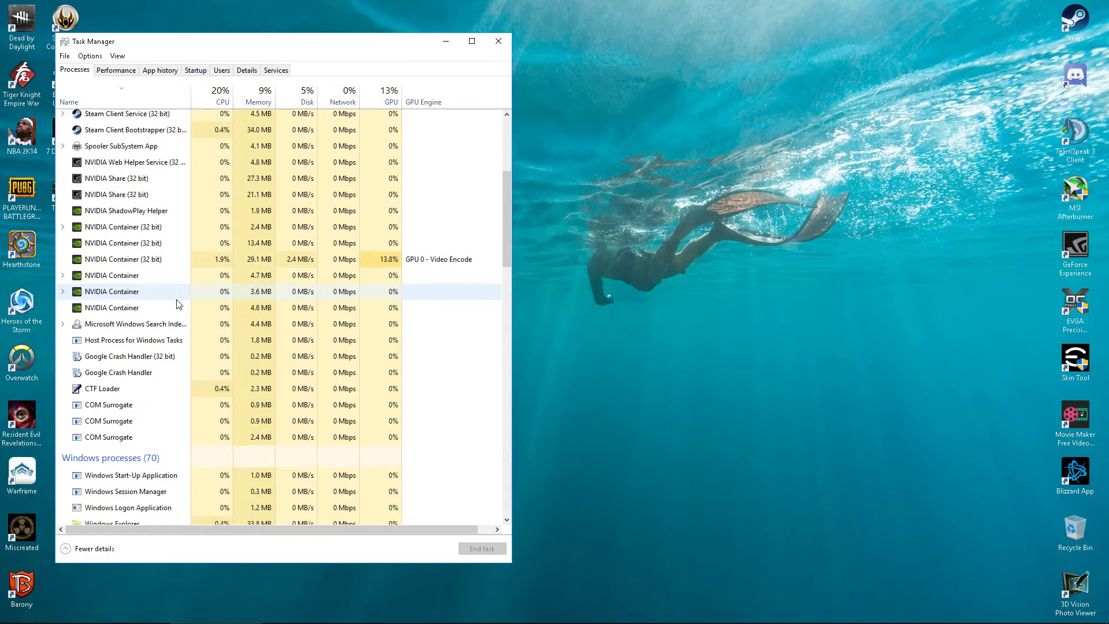
pyautogui.scroll(5, 178, 304)
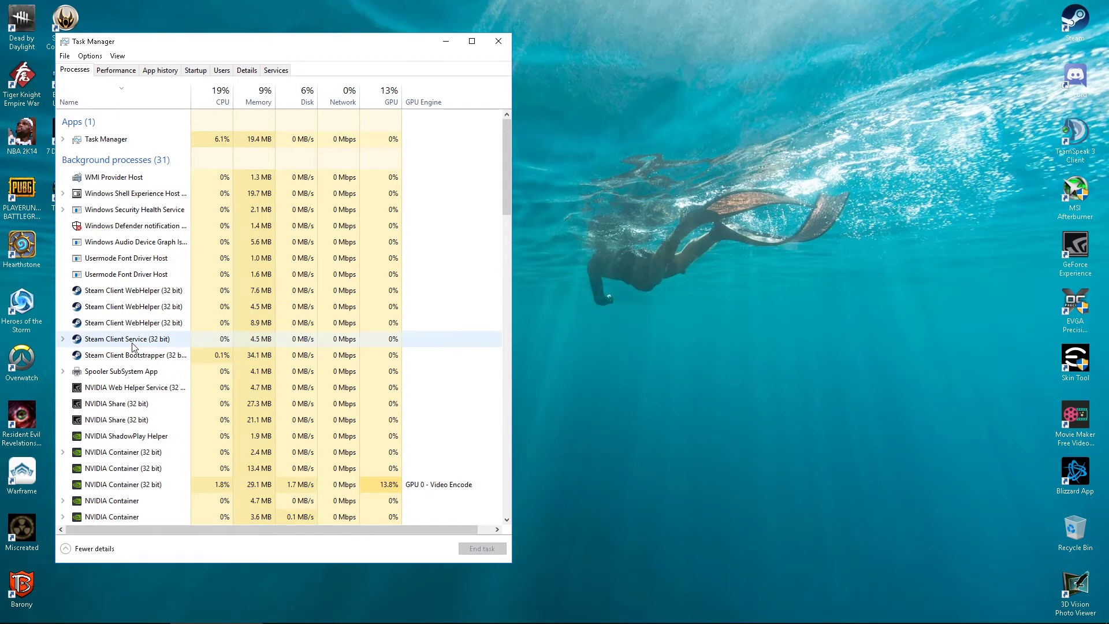
pyautogui.scroll(-4, 132, 347)
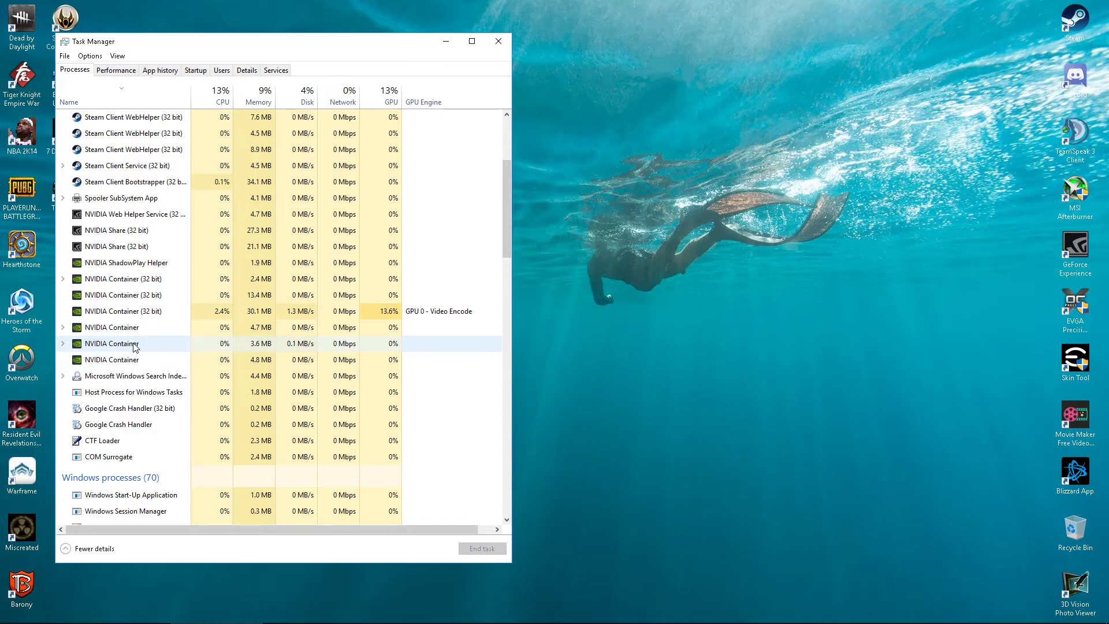
pyautogui.scroll(2, 133, 347)
pyautogui.scroll(3, 133, 347)
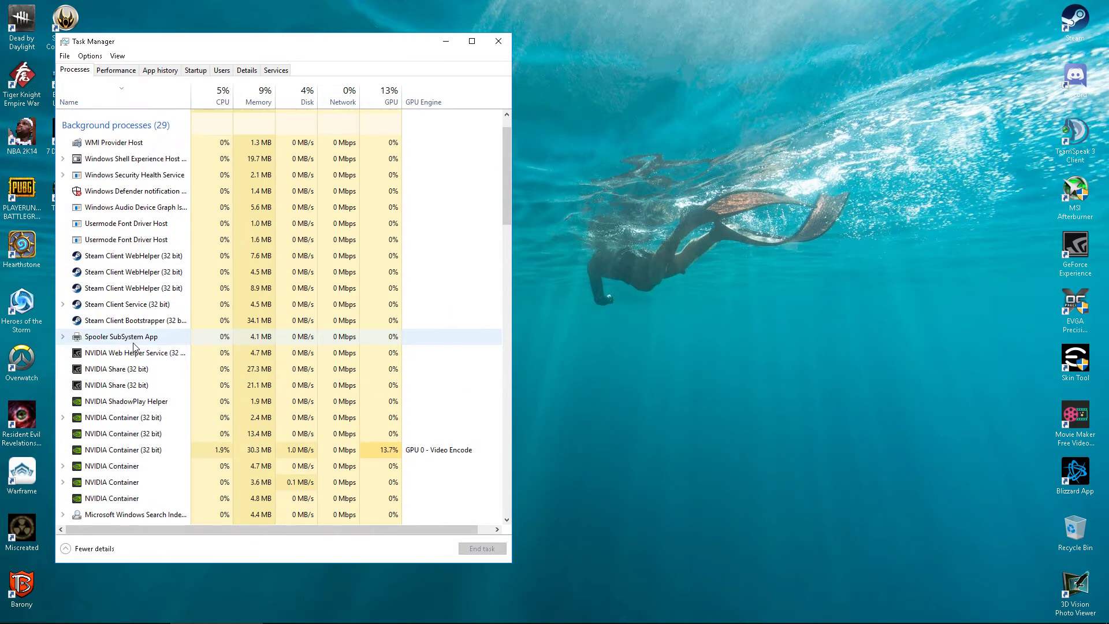
pyautogui.click(496, 46)
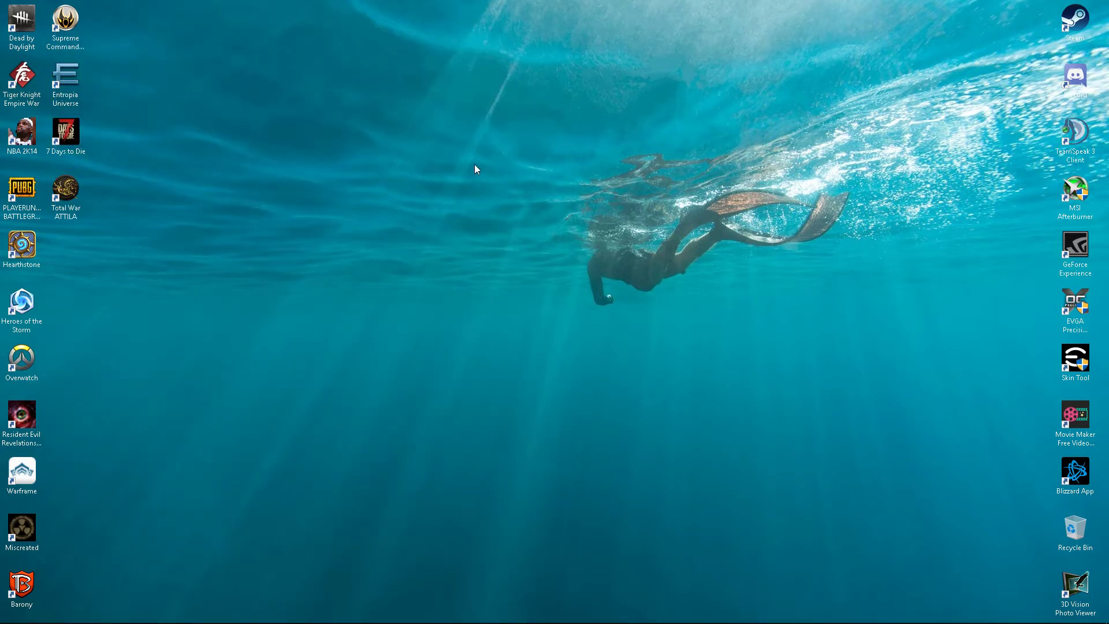